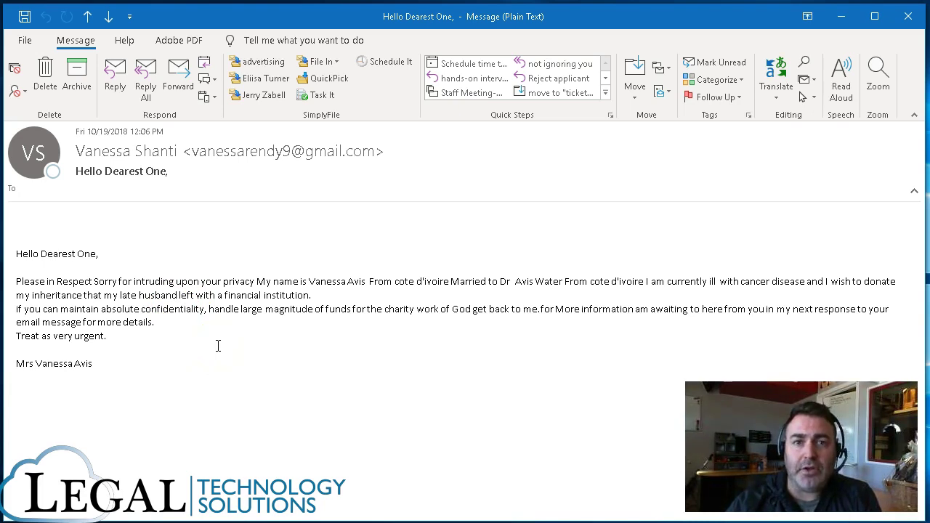
Show the File Info page for the Hello Dearest One email
click(45, 193)
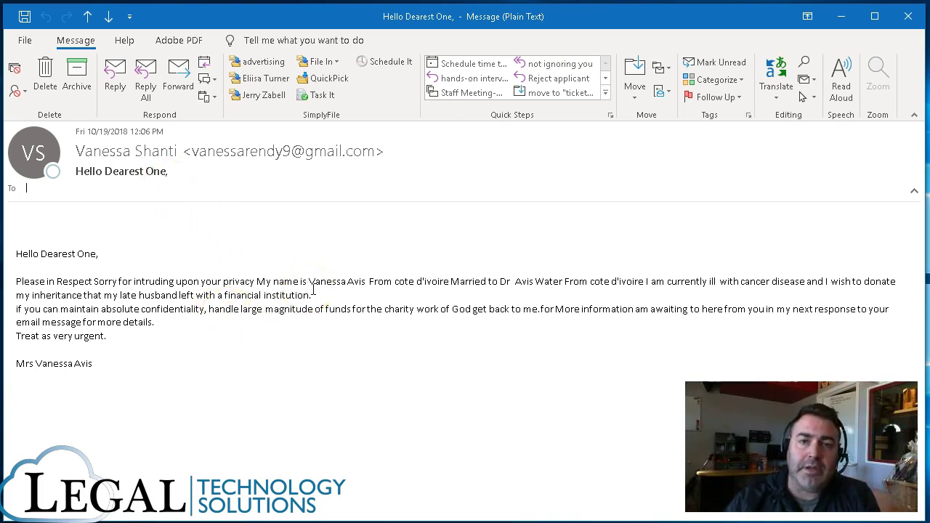
Select and copy the email's full internet headers from its Properties, then close Properties
click(25, 40)
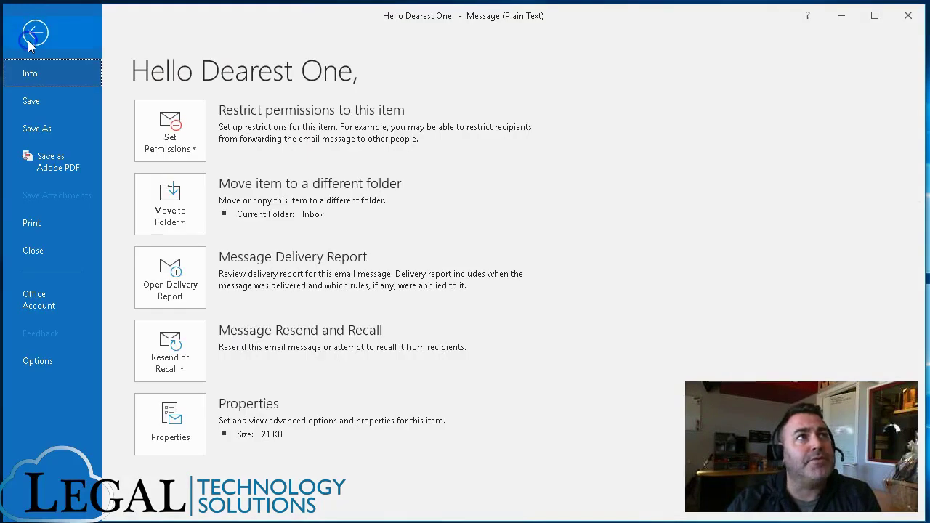
click(165, 428)
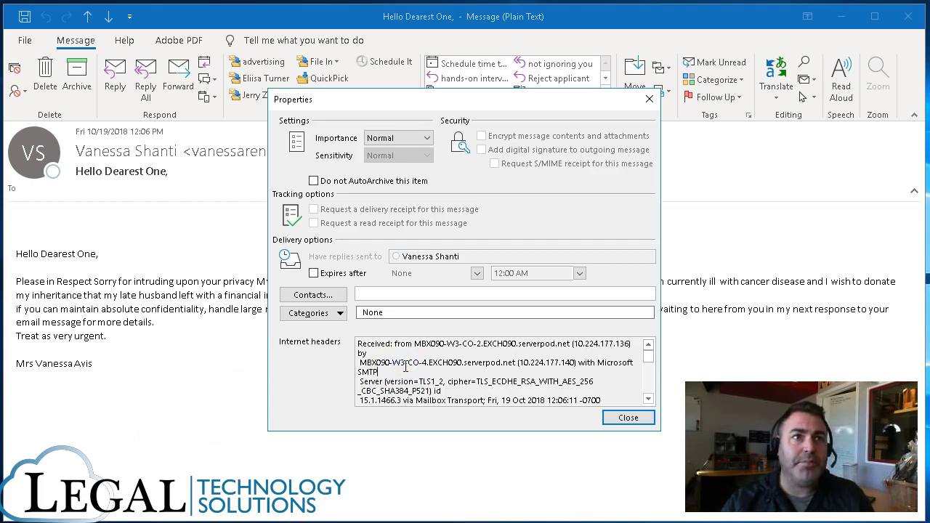
key(ctrl+a)
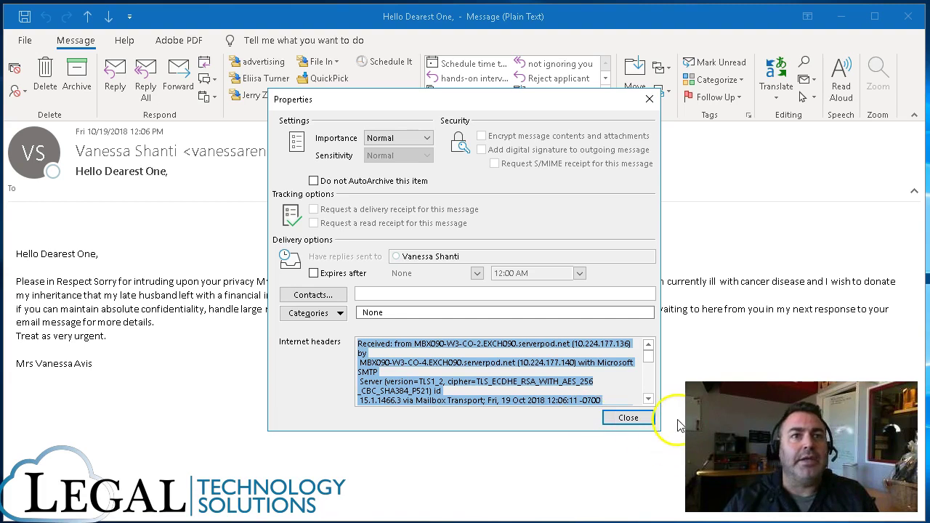
click(637, 427)
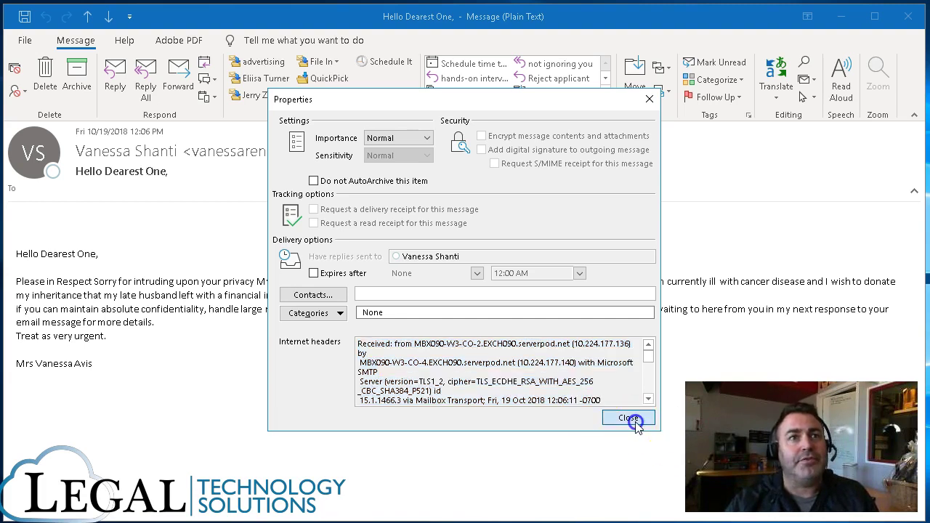
click(637, 426)
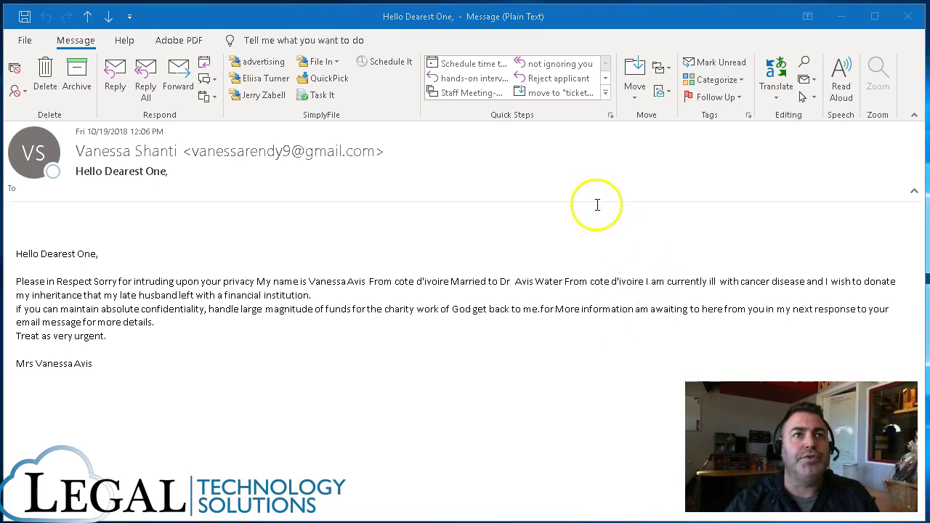
Open a new Edge window beside Outlook and go to mxtoolbox.com
drag(596, 203, 610, 133)
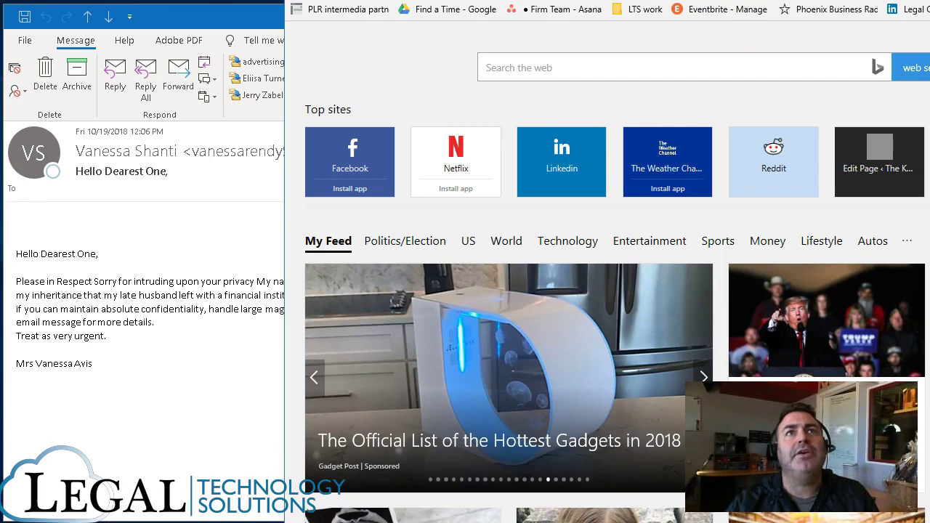
click(586, 13)
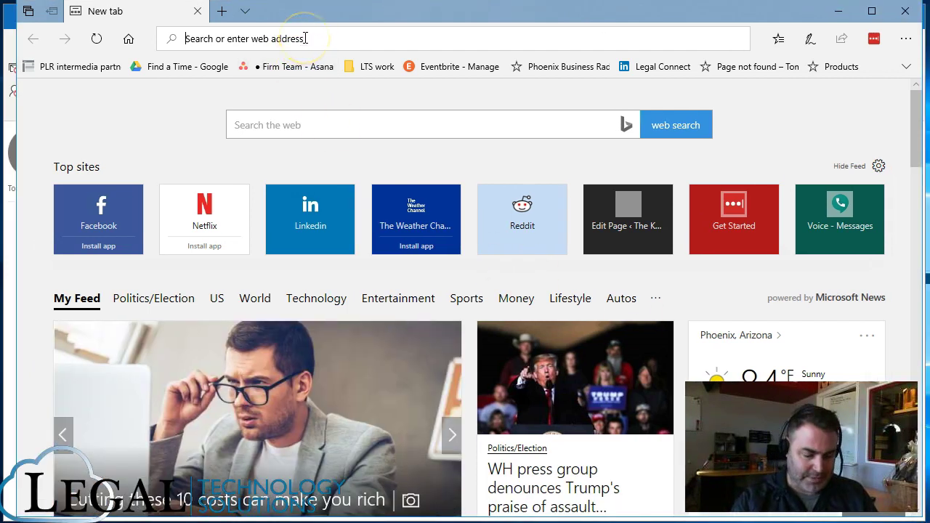
text(mxt)
key(Return)
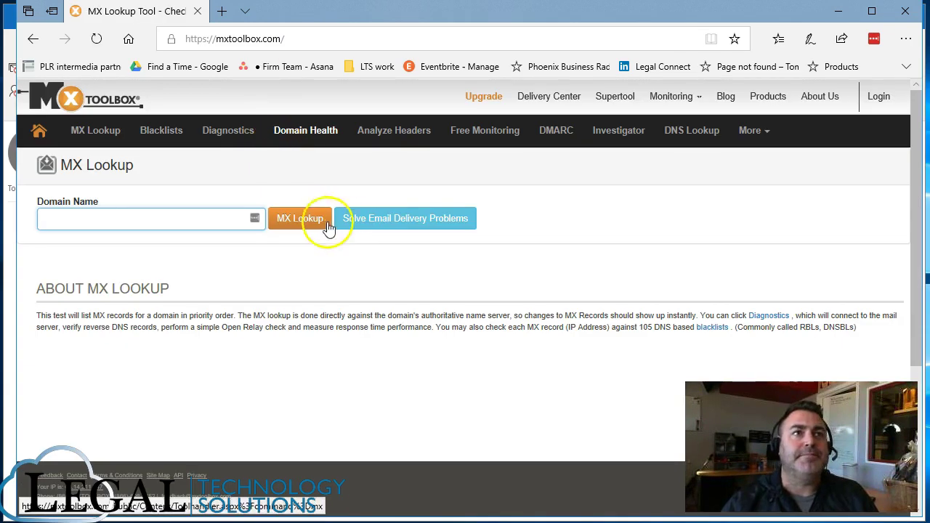
Paste the copied headers into MxToolbox's Email Header Analyzer and run the analysis
click(393, 132)
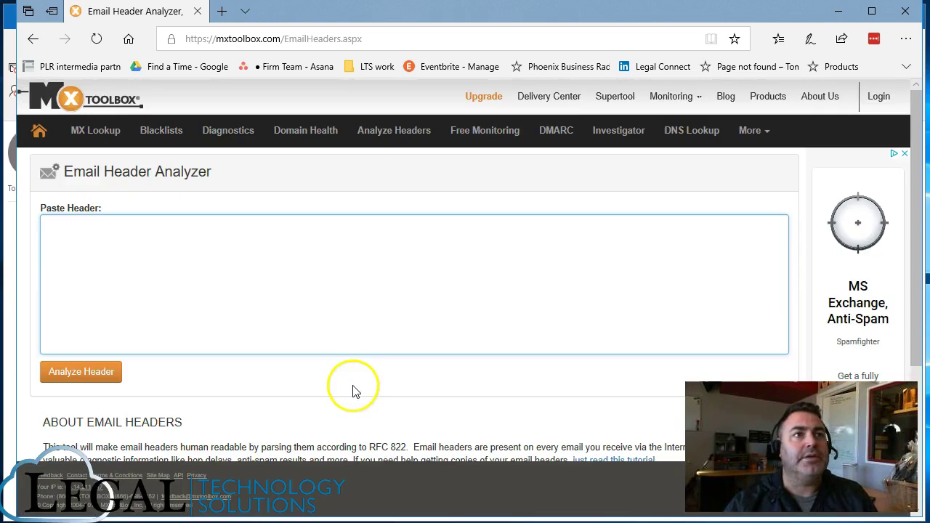
key(ctrl+v)
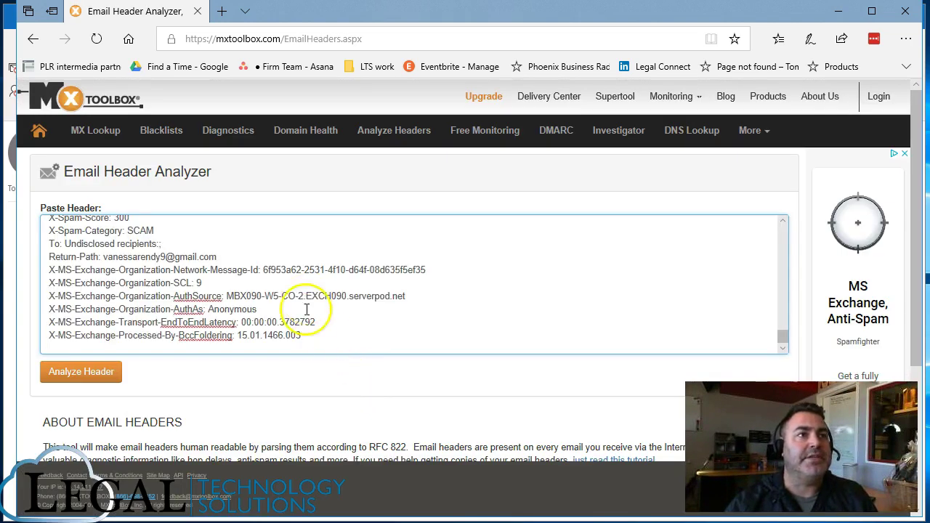
click(105, 374)
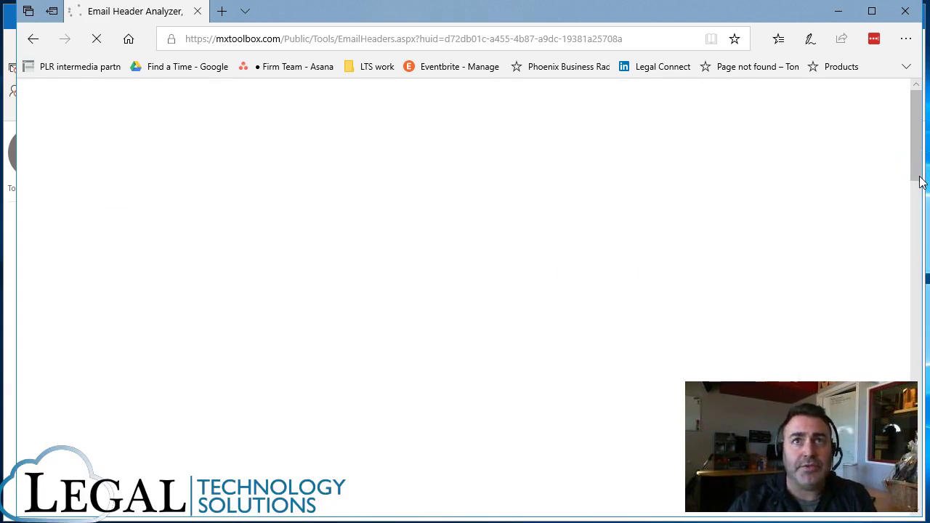
Scroll the analysis results and highlight the server names in the first two relay hops
click(920, 169)
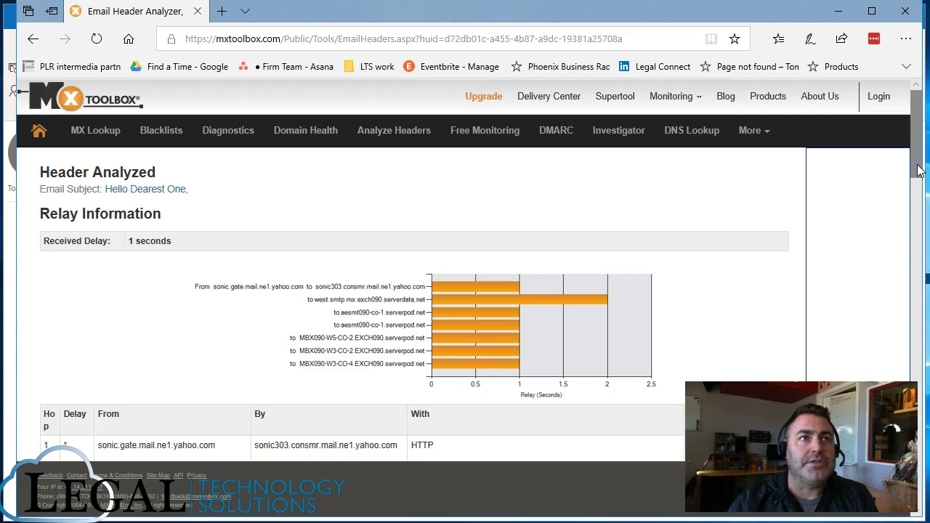
drag(917, 166, 912, 225)
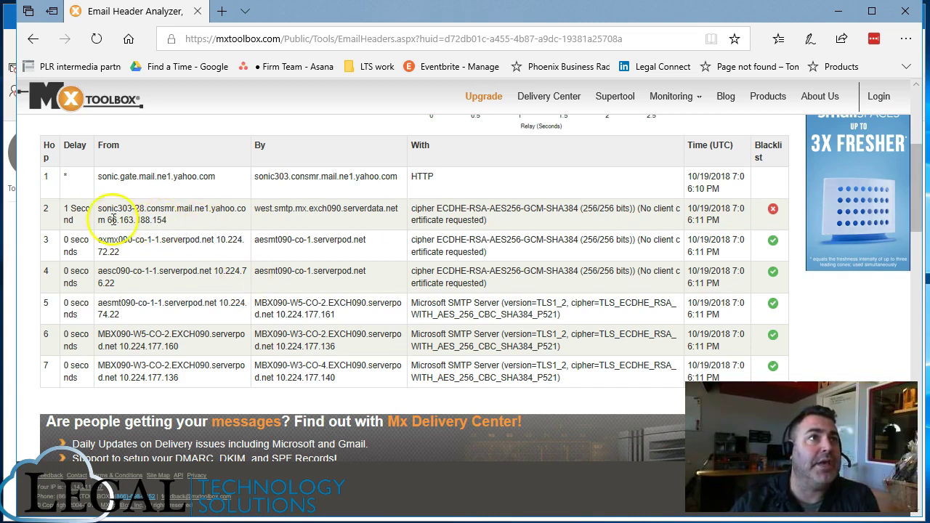
drag(97, 177, 210, 180)
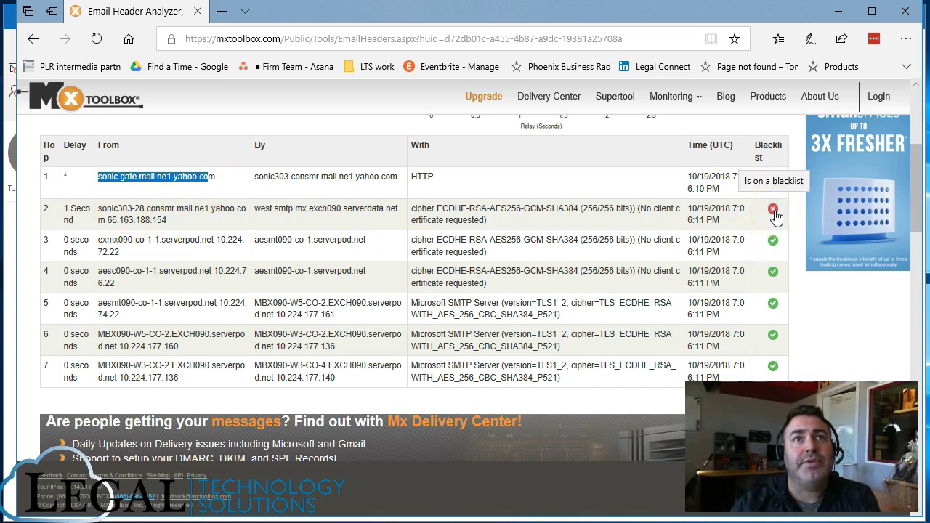
click(171, 223)
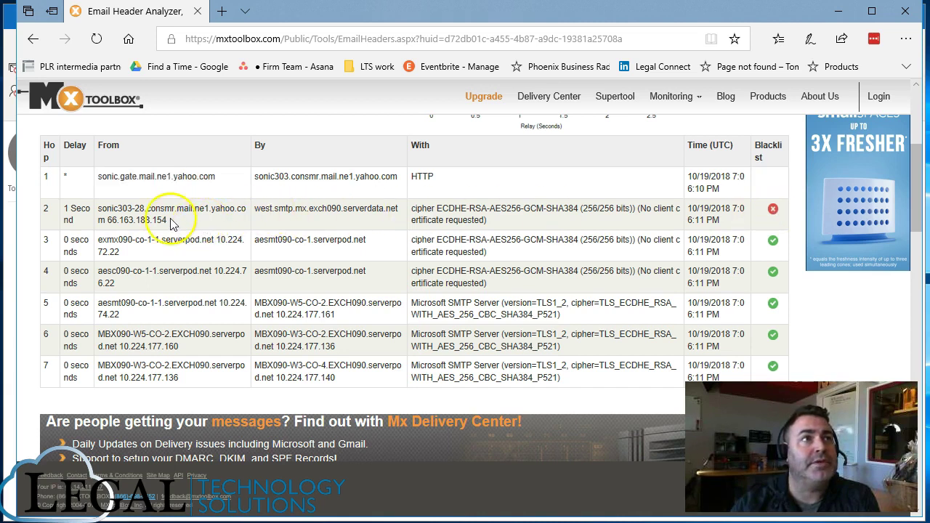
drag(171, 224, 92, 213)
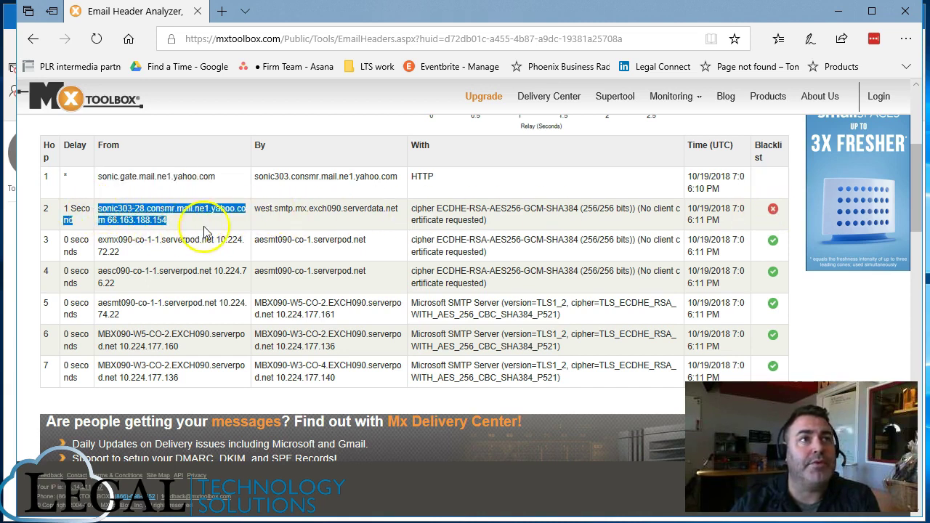
drag(259, 209, 398, 209)
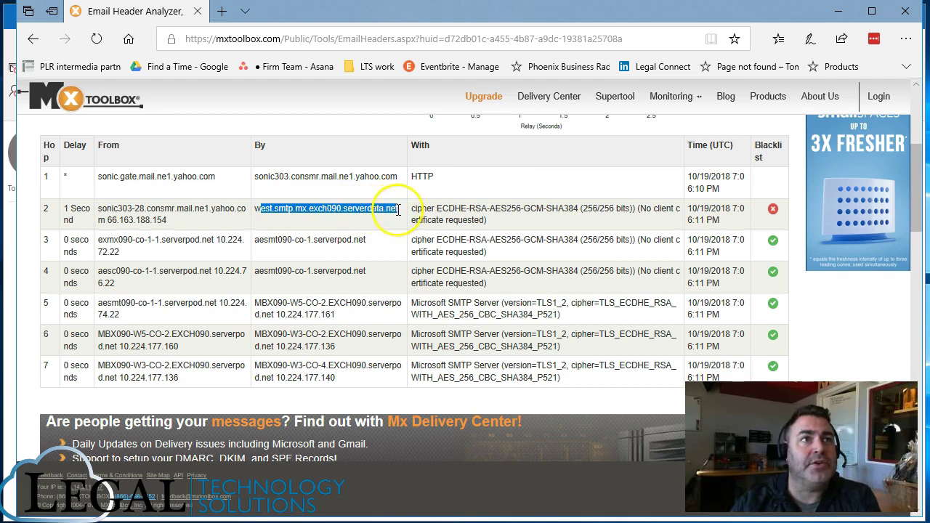
Select and copy hop 2's sender IP 66.163.188.154
scroll(366, 240, down, 1)
scroll(367, 240, up, 3)
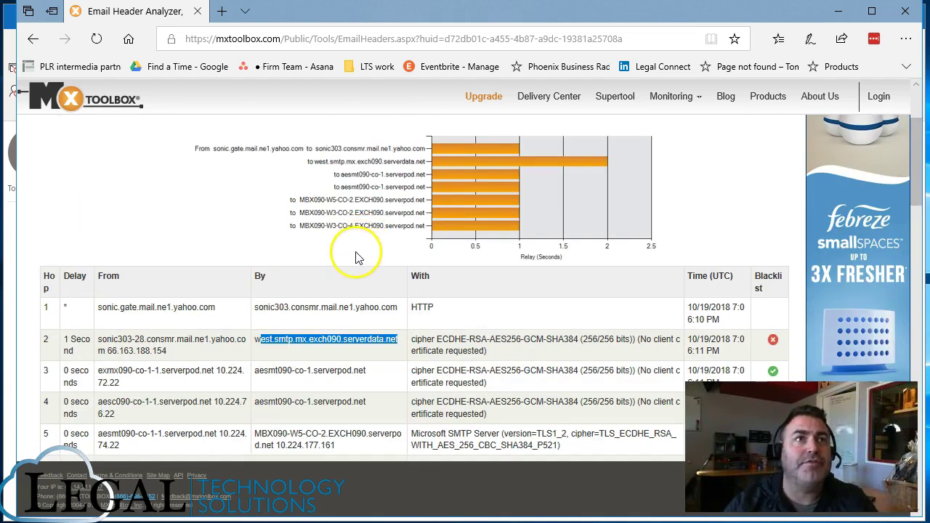
scroll(418, 302, up, 2)
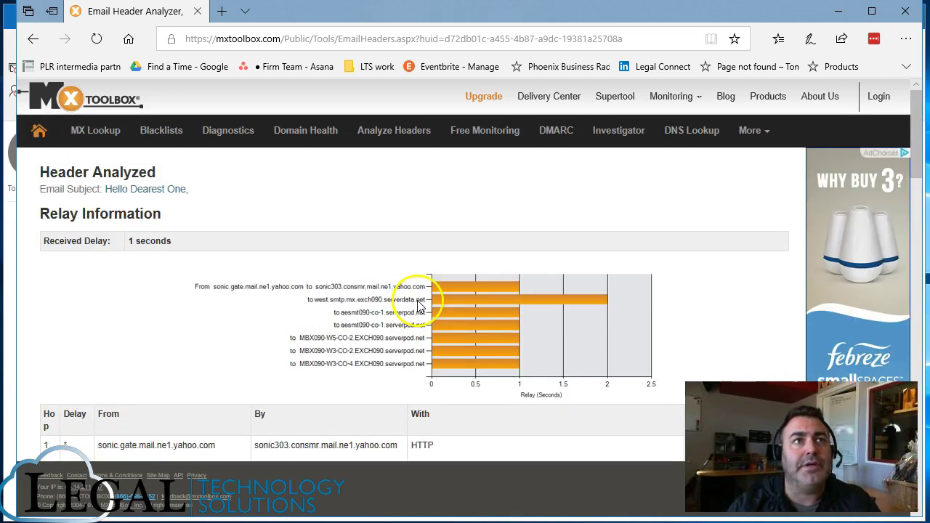
scroll(367, 290, down, 1)
scroll(367, 292, down, 2)
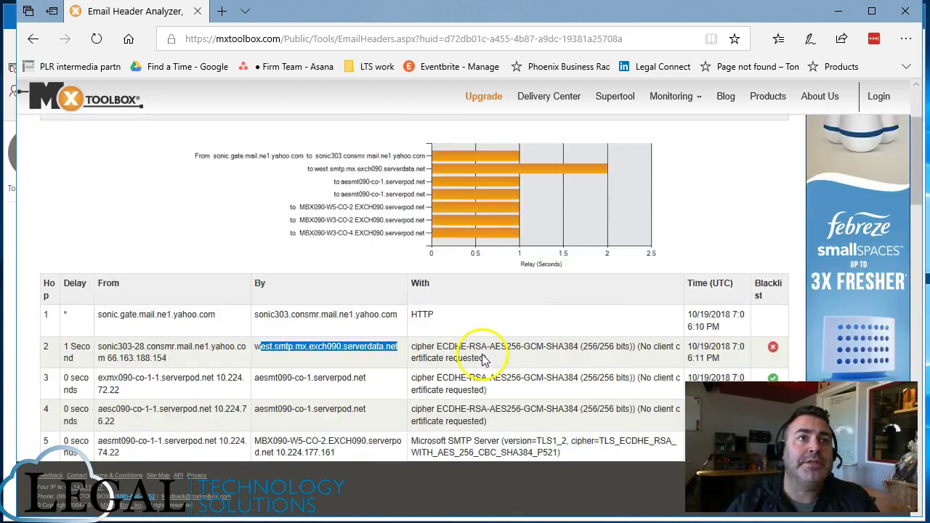
drag(196, 298, 109, 298)
key(ctrl+c)
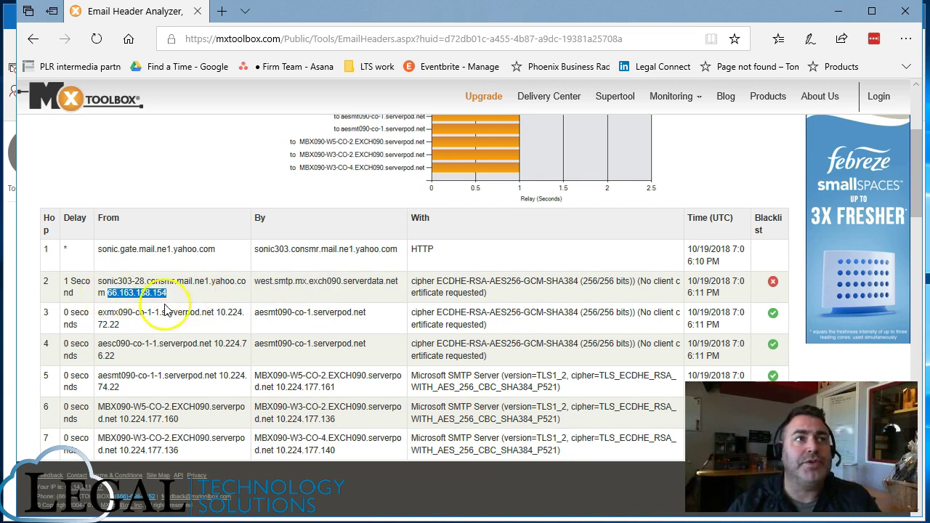
Load multirbl.valli.org in a new tab and paste 66.163.188.154 into its IP field
click(222, 11)
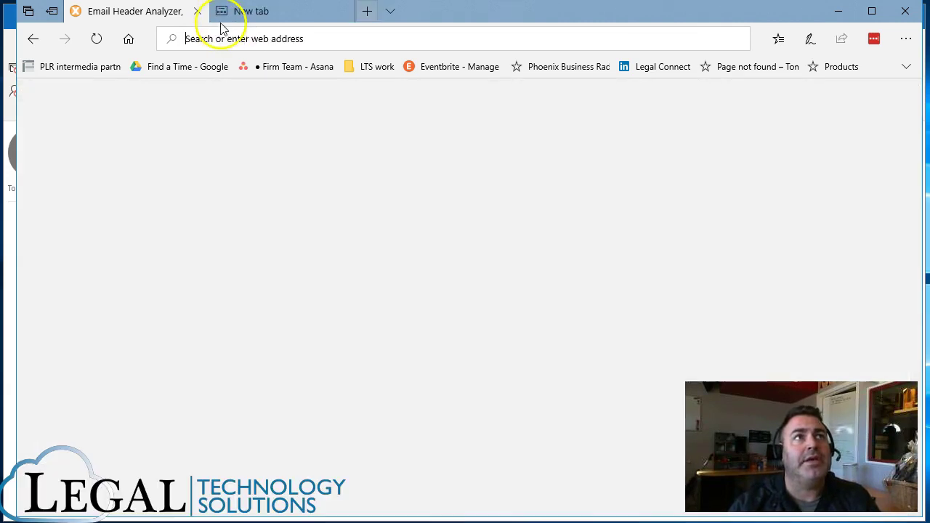
text(va)
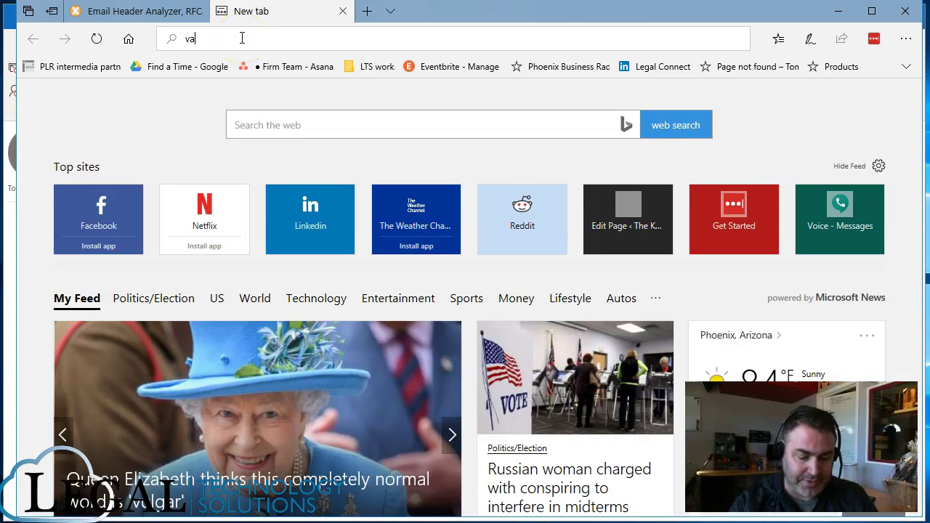
text(lli)
key(Down)
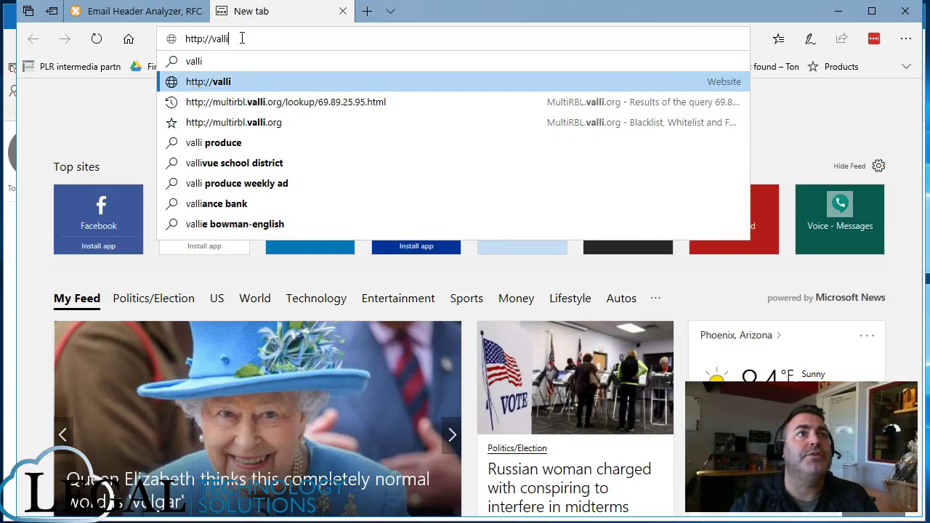
key(Down)
key(Down)
key(Return)
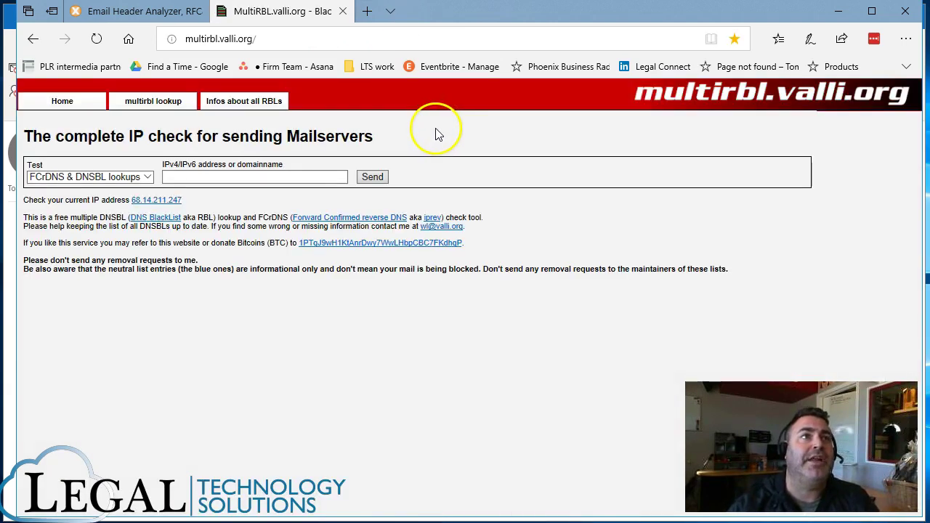
click(323, 177)
key(ctrl+v)
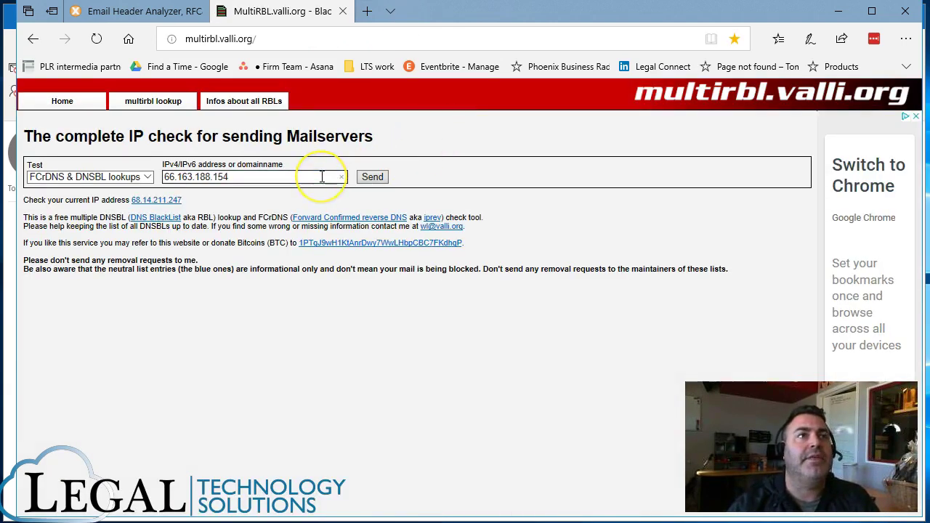
Run the blacklist lookup for 66.163.188.154 and review the 11 blacklisted results
click(377, 178)
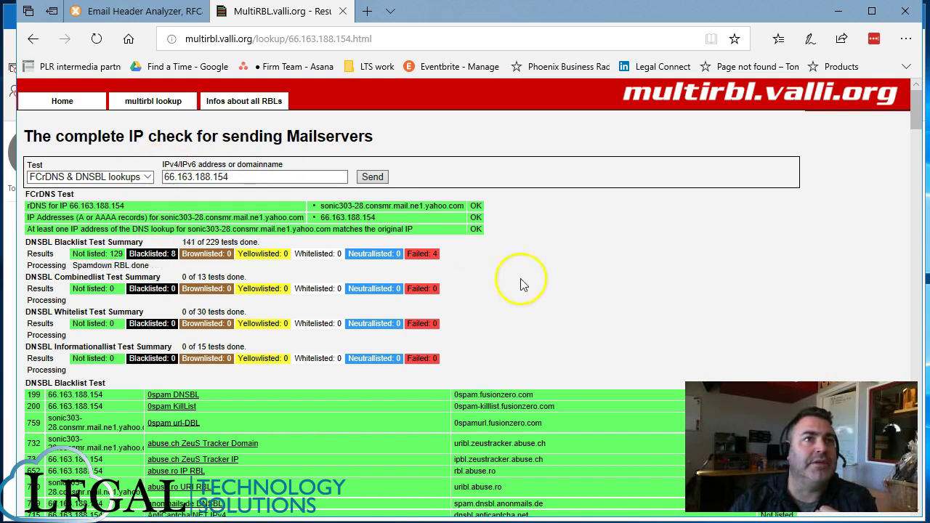
scroll(529, 274, down, 1)
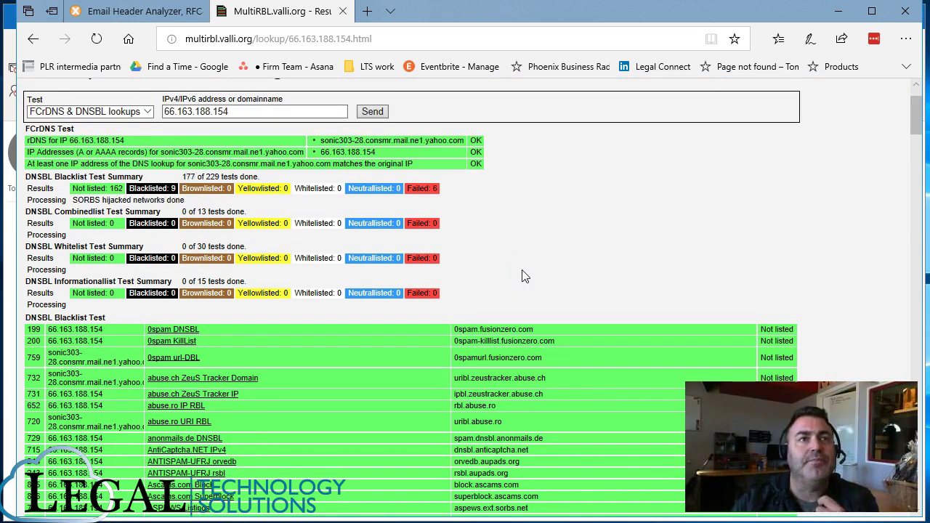
scroll(523, 273, down, 3)
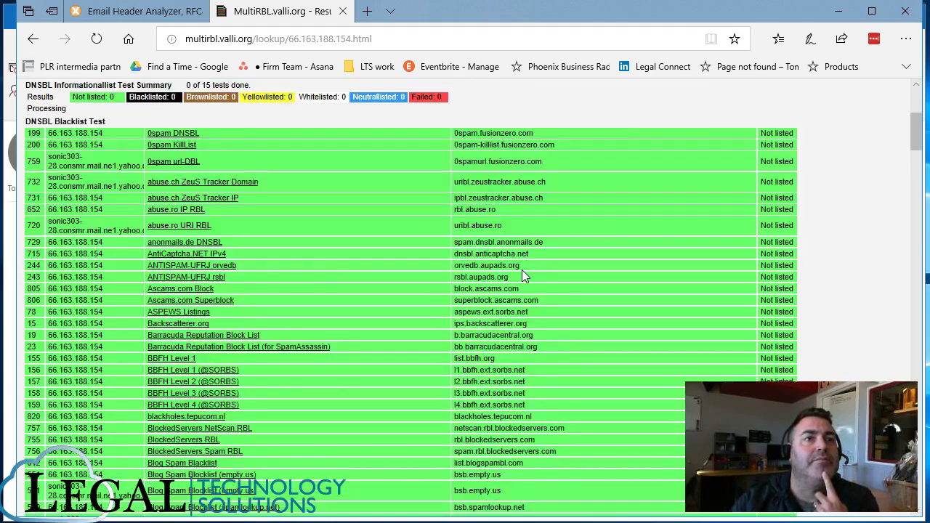
scroll(522, 270, down, 2)
scroll(522, 269, down, 1)
scroll(523, 270, down, 1)
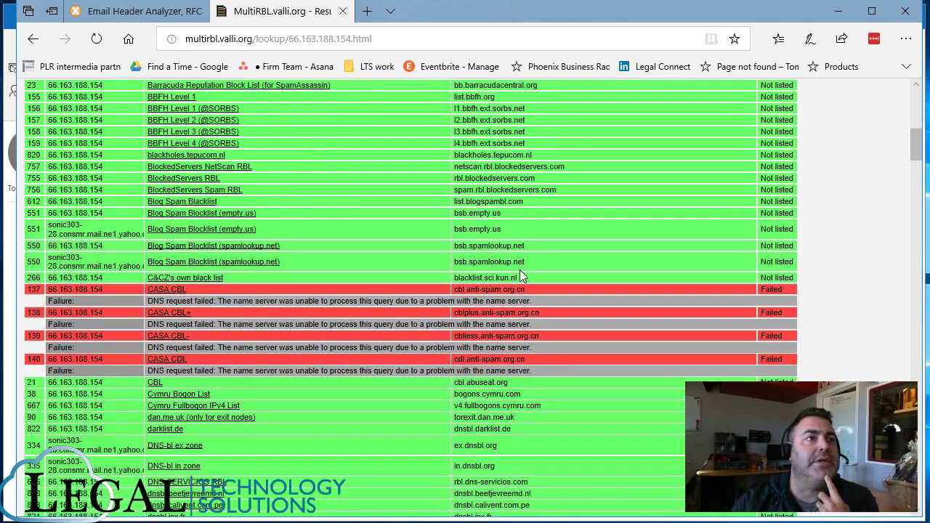
scroll(519, 273, down, 5)
scroll(517, 271, down, 4)
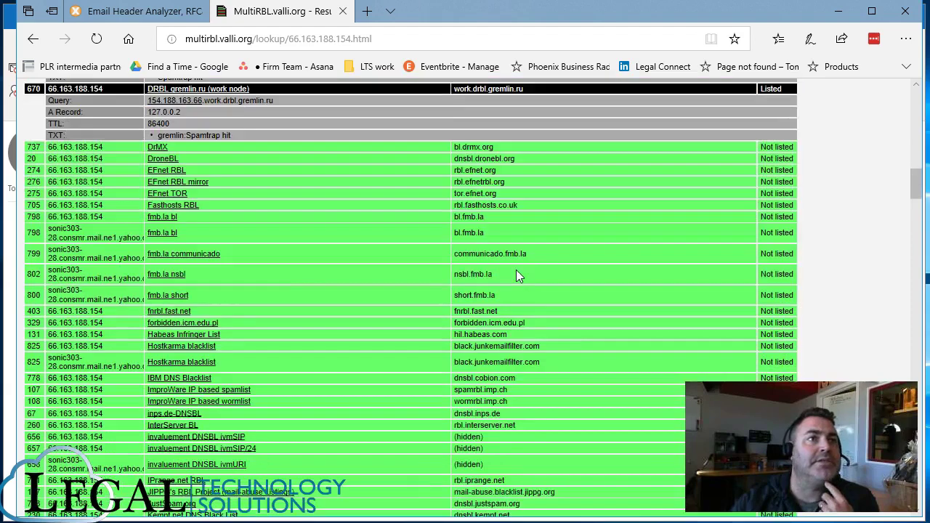
scroll(515, 269, up, 6)
scroll(515, 269, up, 6)
scroll(508, 274, up, 5)
scroll(508, 274, up, 1)
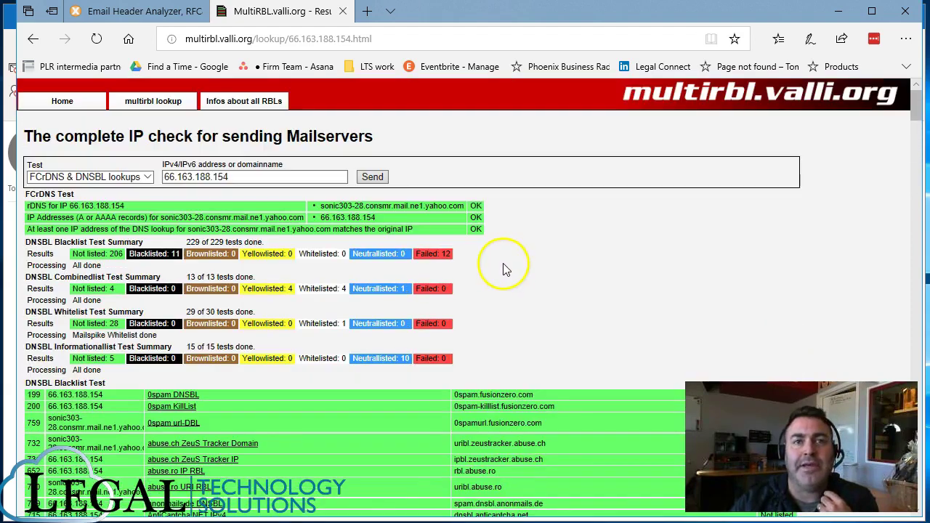